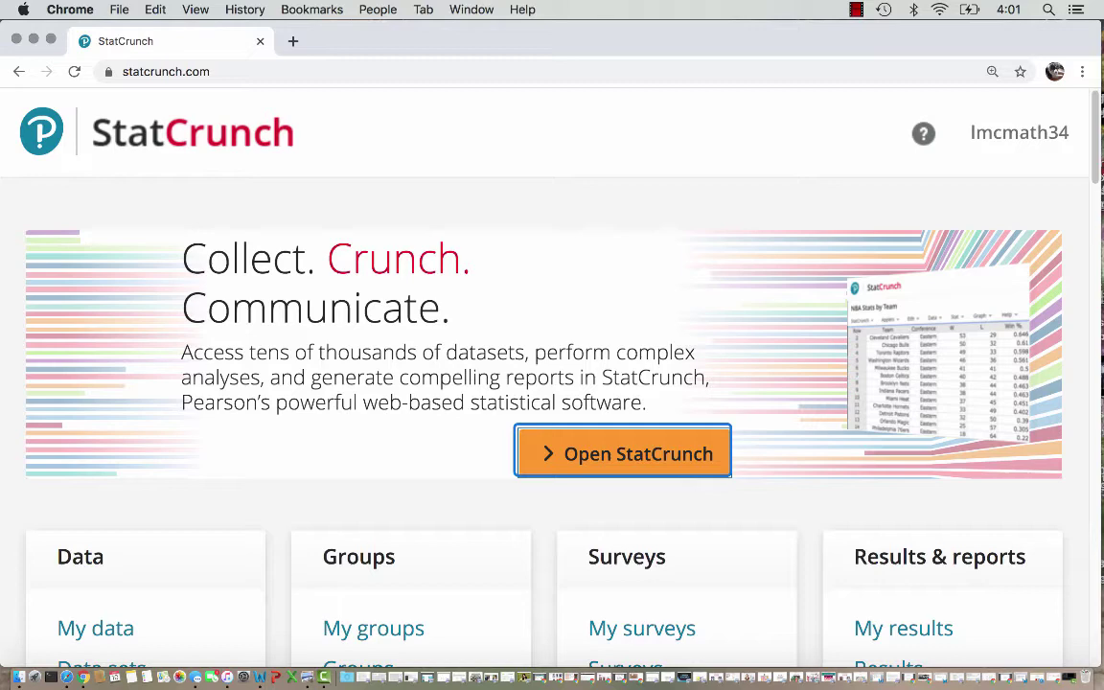
Launch StatCrunch and wait until the blank data table with columns var1–var9 appears.
{"action": "left_click", "coordinate": [623, 454]}
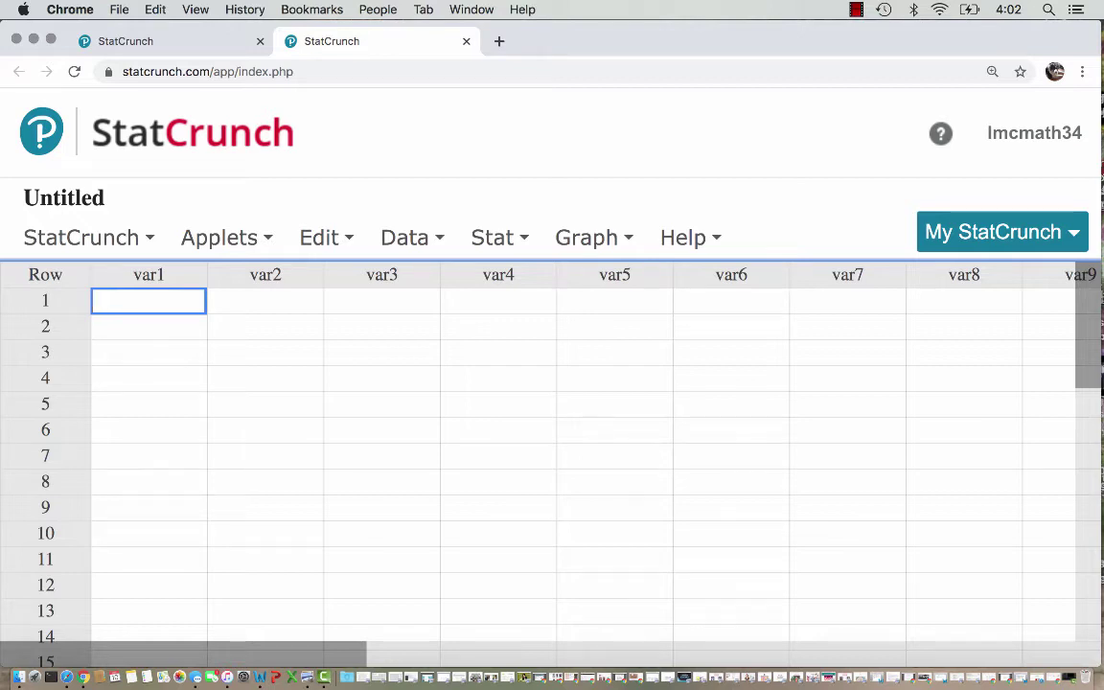
Rename column var1 to 'ages of family member'.
{"action": "left_click", "coordinate": [149, 275]}
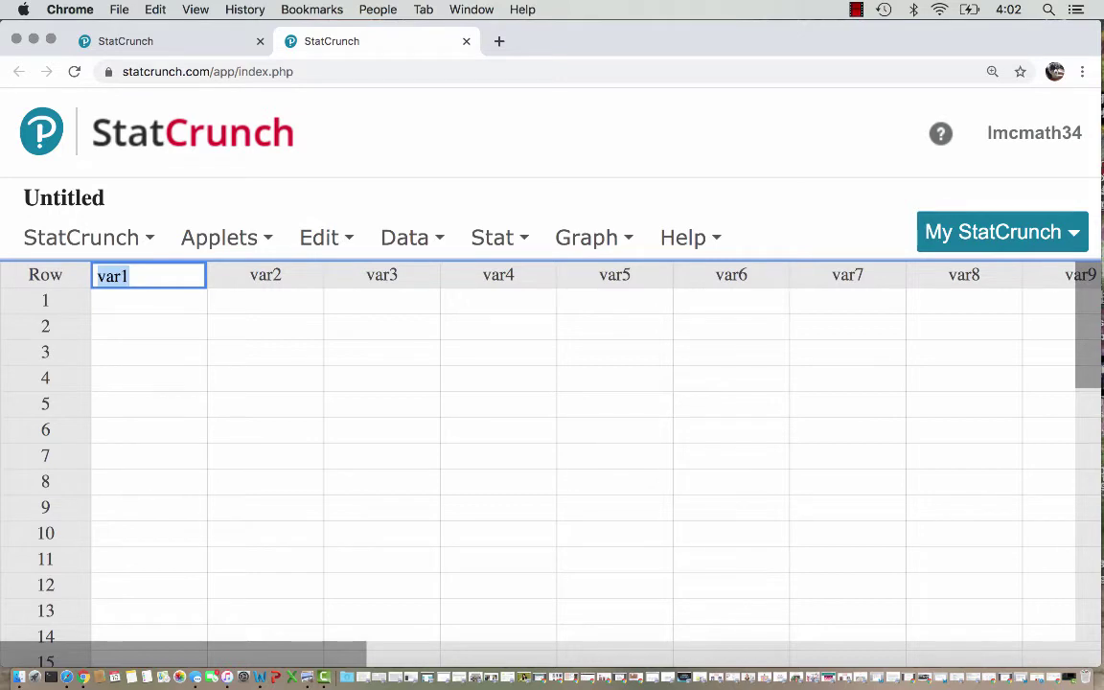
{"action": "type", "text": "ages of "}
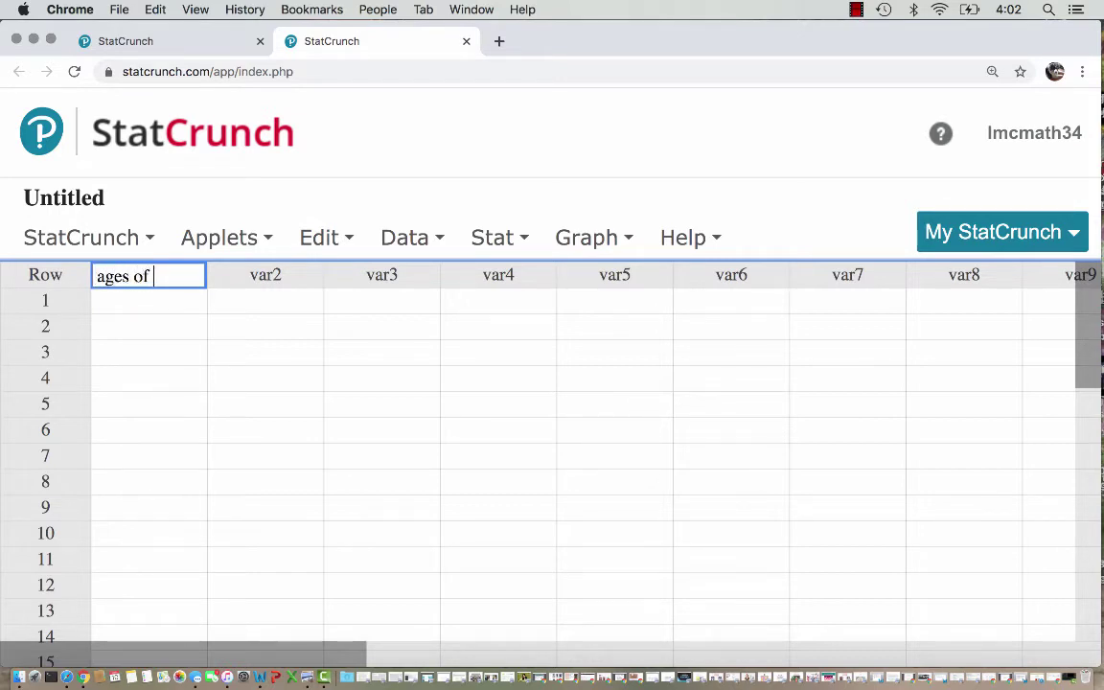
{"action": "type", "text": "family member"}
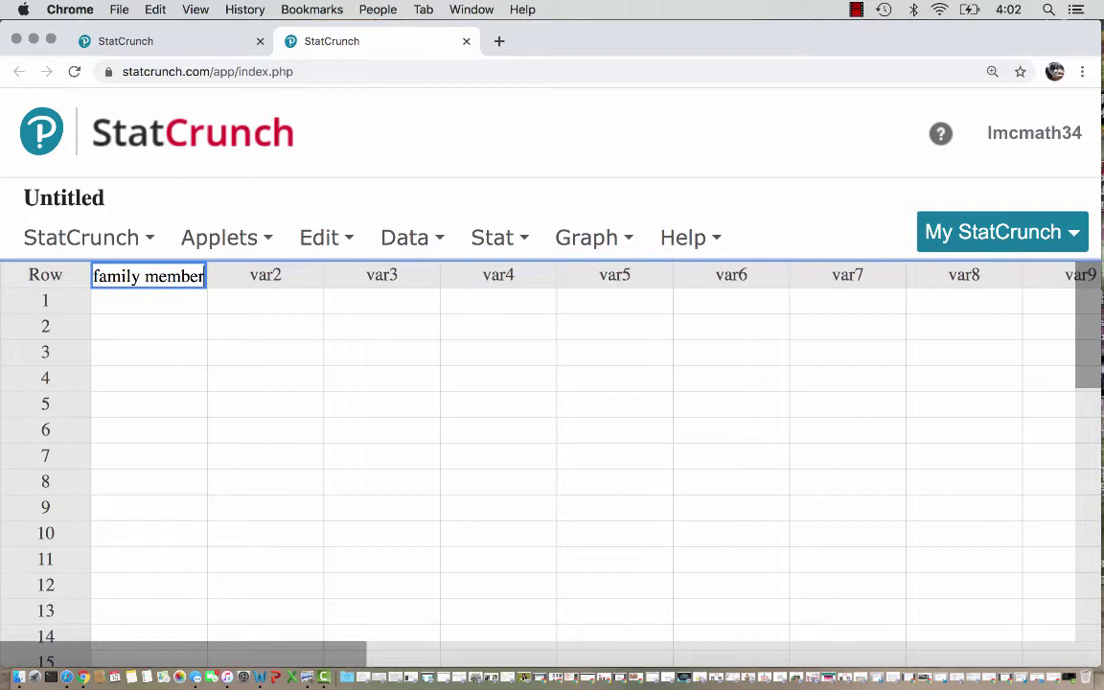
{"action": "key", "text": "Return"}
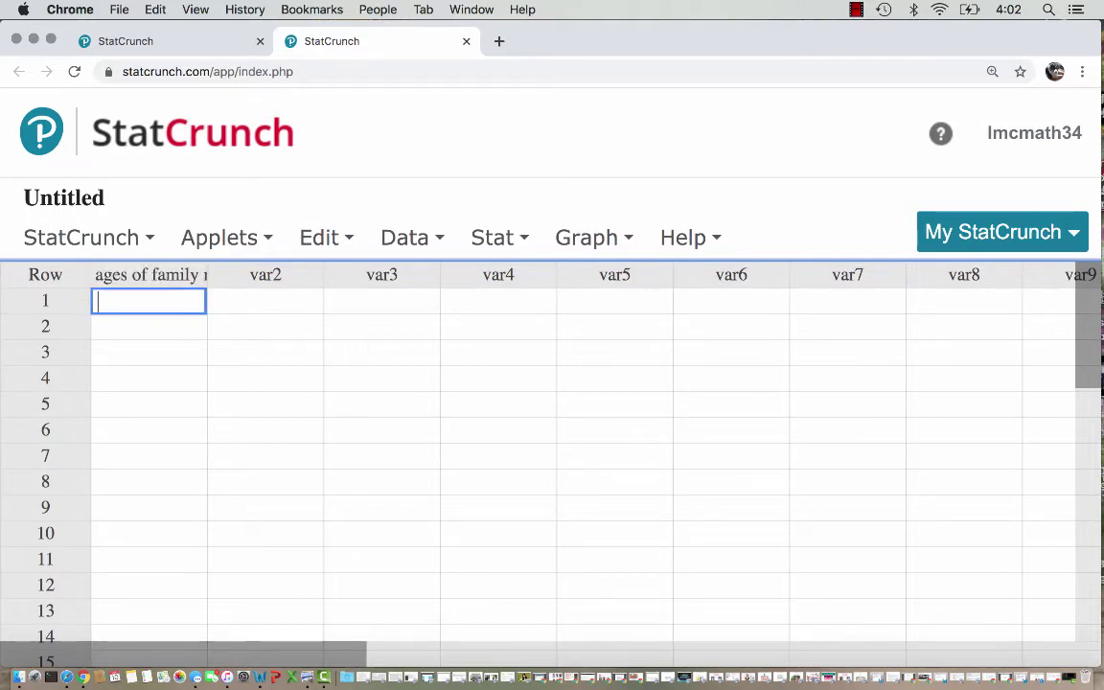
Enter the ages 11, 14, 15, 18, 37, 39, 44, 47, 59, 75, 79 down the first column.
{"action": "type", "text": "11"}
{"action": "key", "text": "Return"}
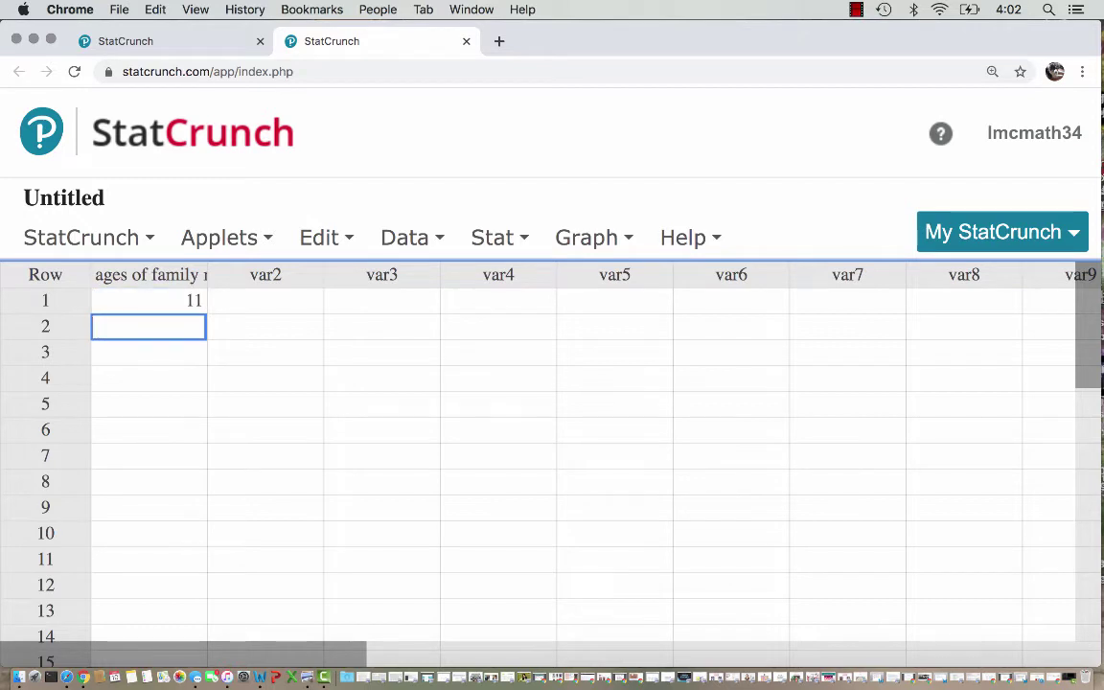
{"action": "type", "text": "14"}
{"action": "key", "text": "Return"}
{"action": "type", "text": "15"}
{"action": "key", "text": "Return"}
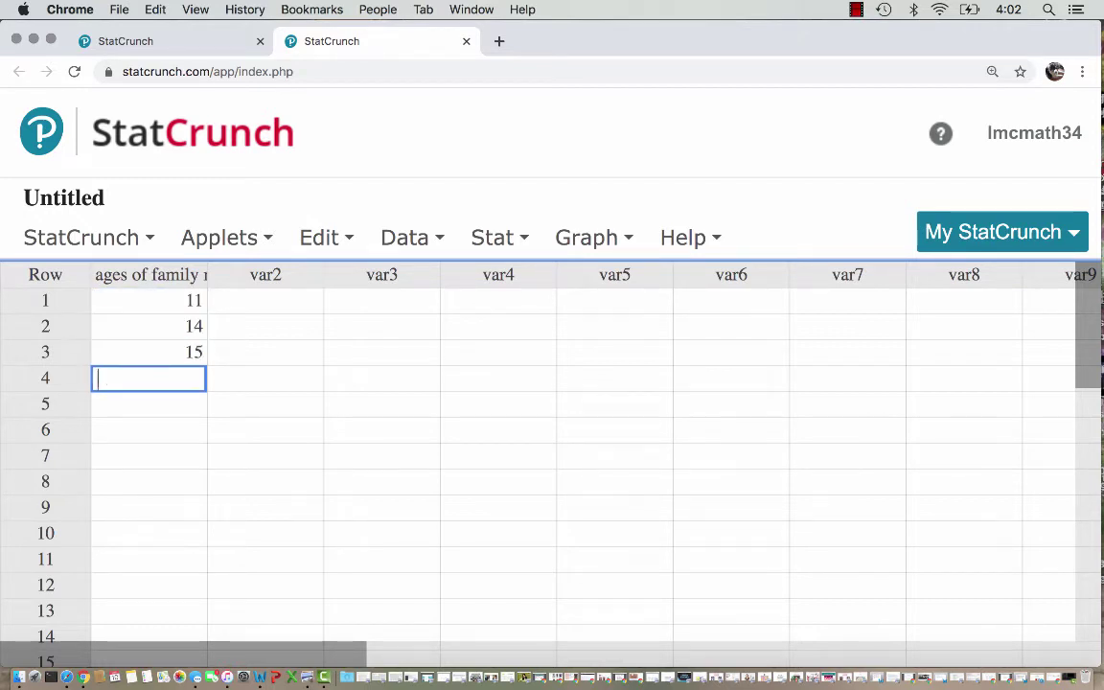
{"action": "type", "text": "18"}
{"action": "key", "text": "Return"}
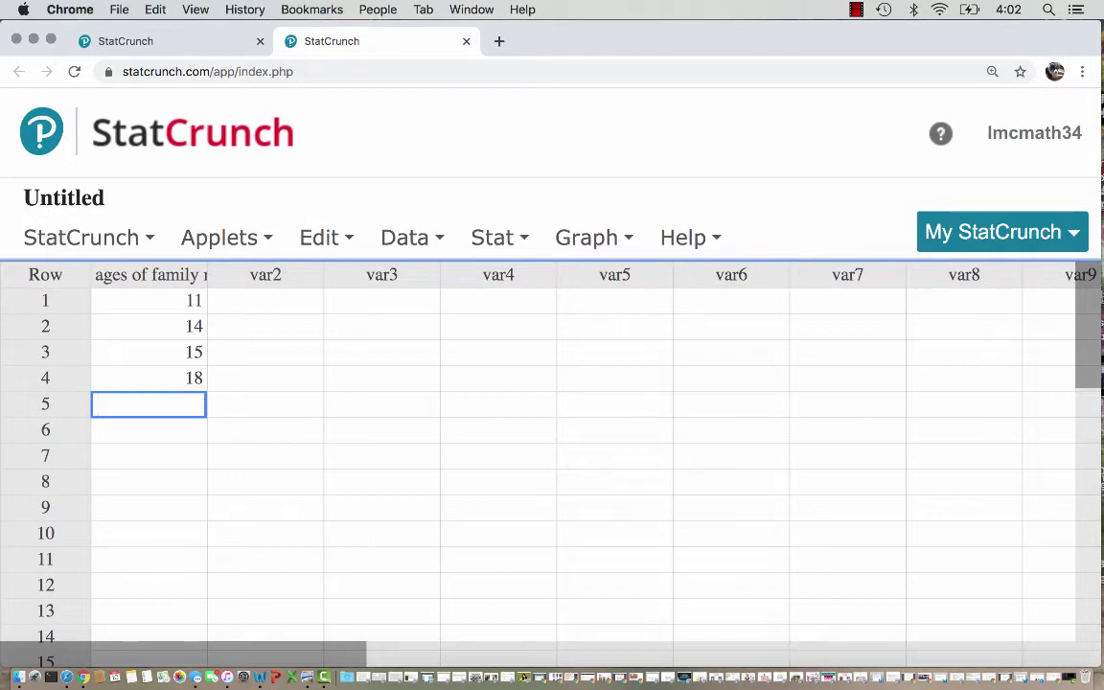
{"action": "type", "text": "37"}
{"action": "key", "text": "Return"}
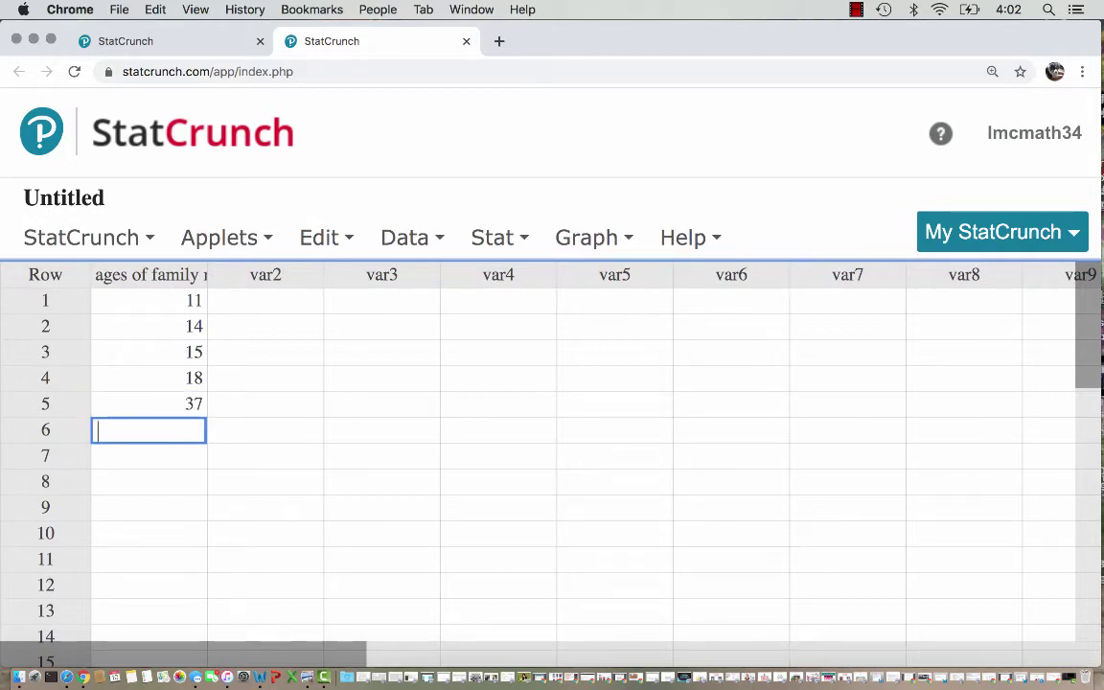
{"action": "type", "text": "39"}
{"action": "key", "text": "Return"}
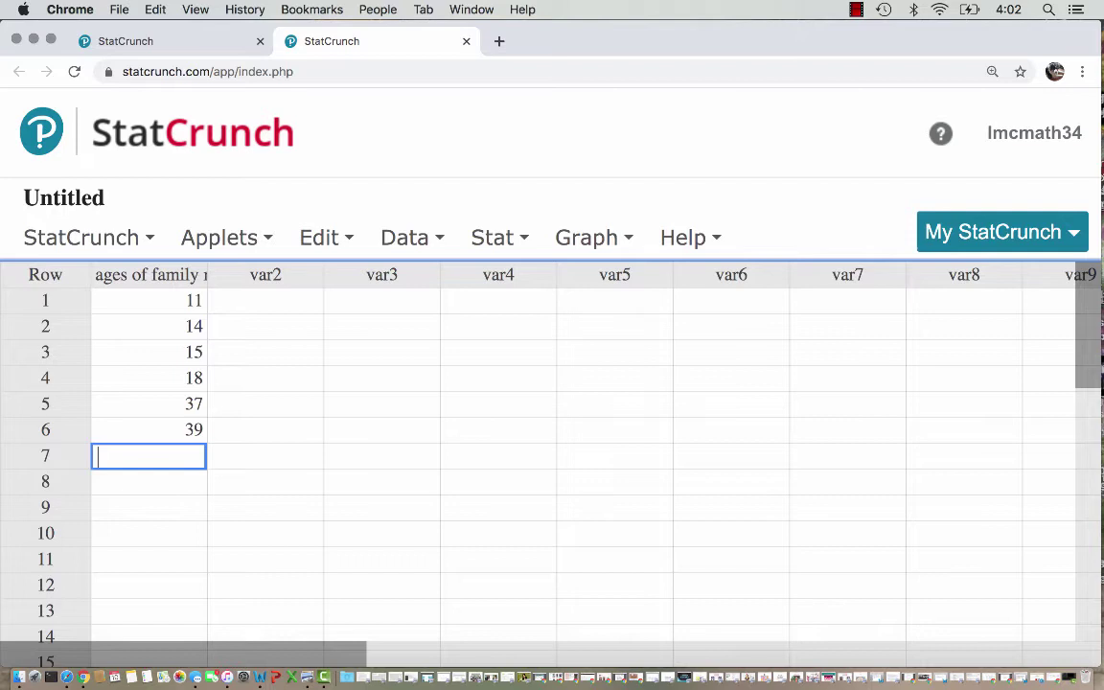
{"action": "type", "text": "44"}
{"action": "key", "text": "Return"}
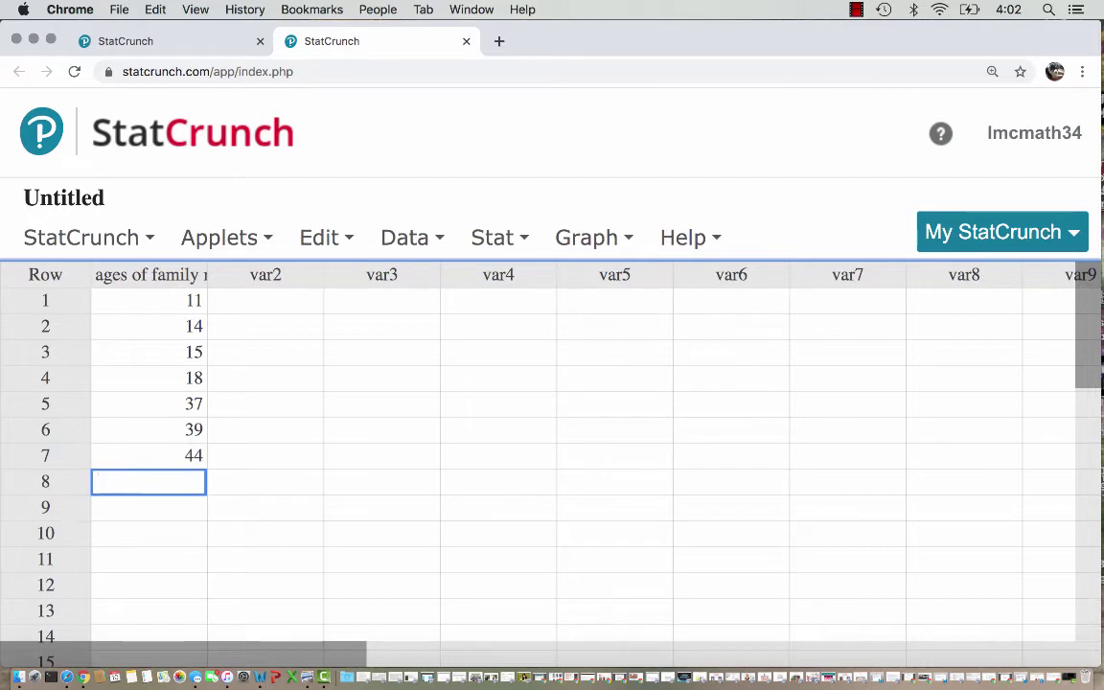
{"action": "type", "text": "47"}
{"action": "key", "text": "Return"}
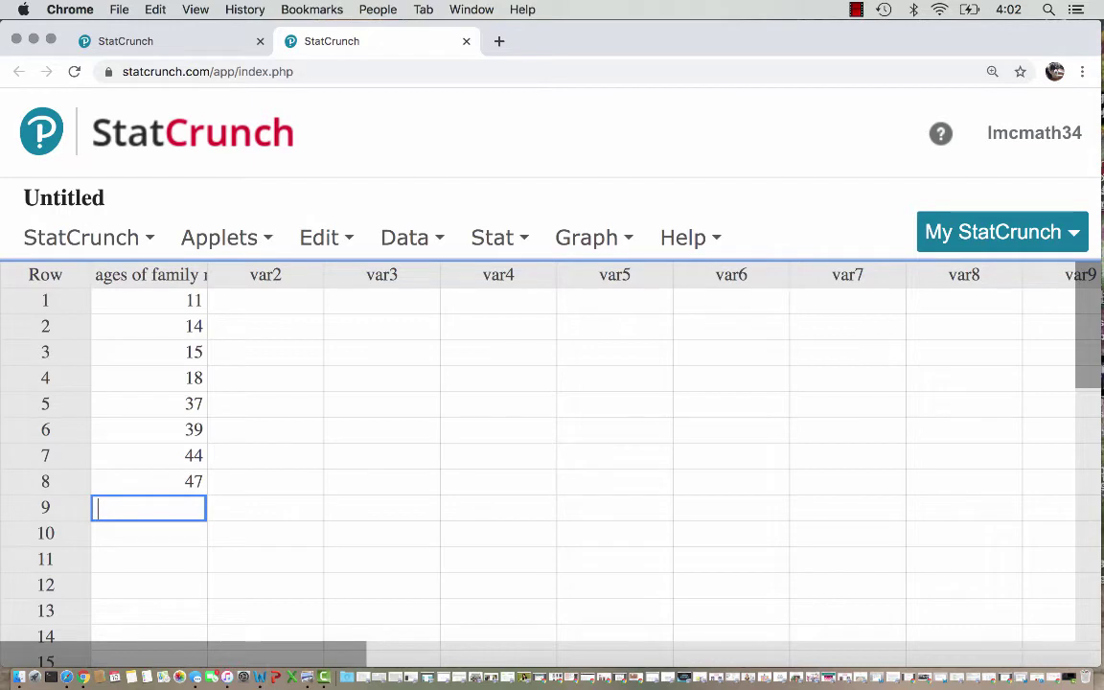
{"action": "type", "text": "59"}
{"action": "key", "text": "Return"}
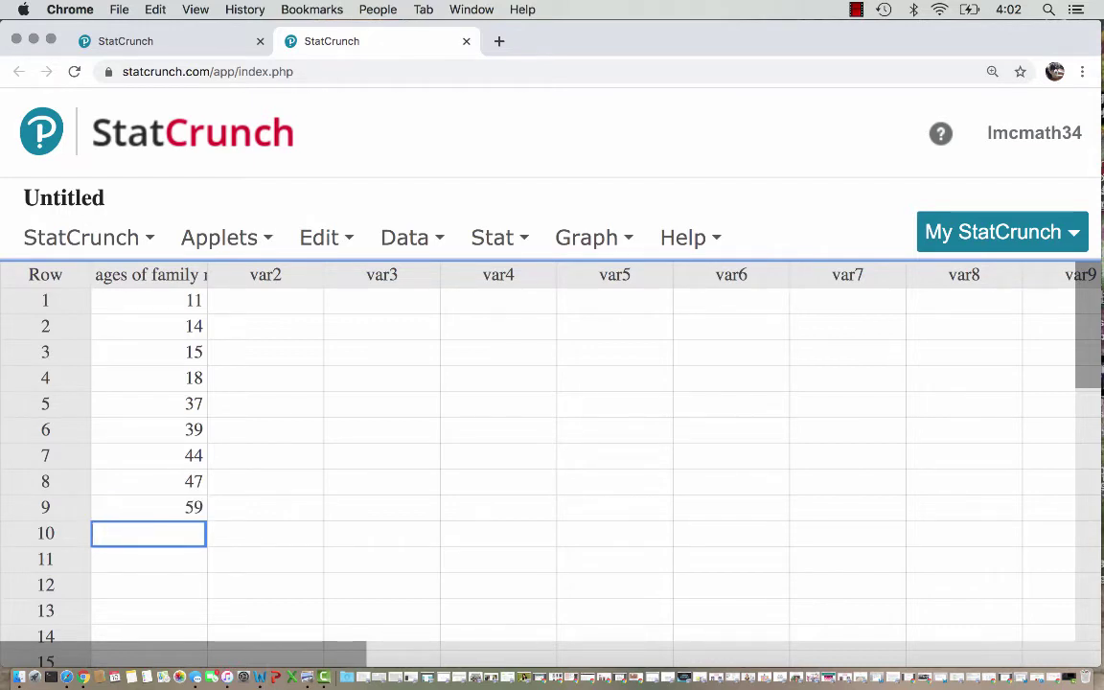
{"action": "type", "text": "75"}
{"action": "key", "text": "Return"}
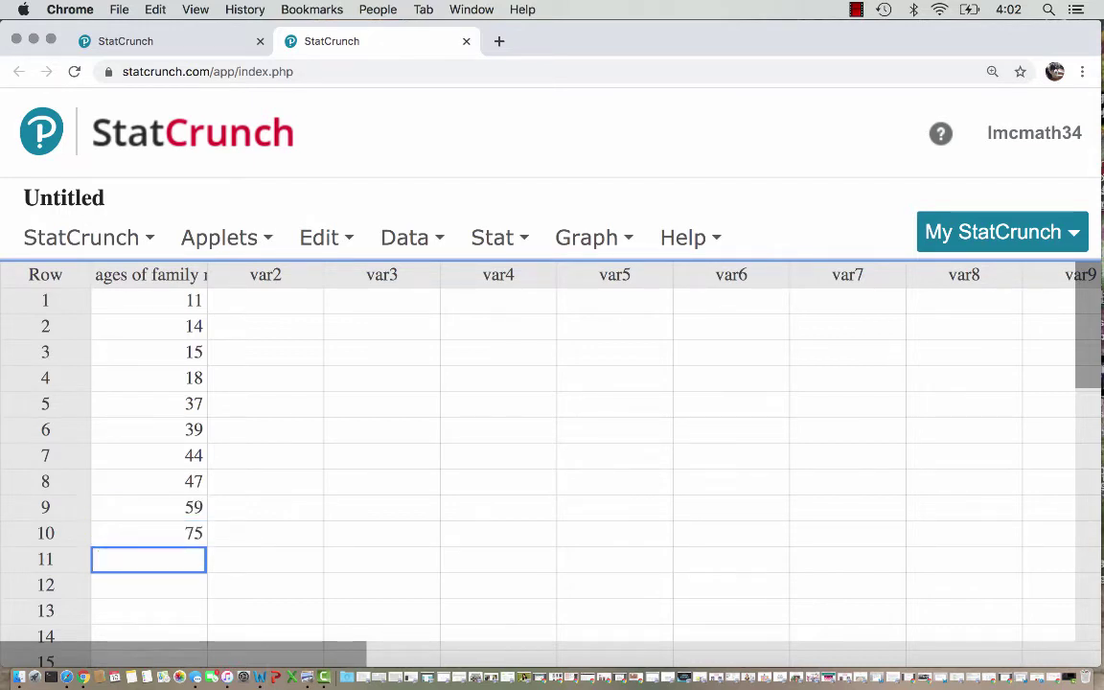
{"action": "type", "text": "79"}
{"action": "key", "text": "Return"}
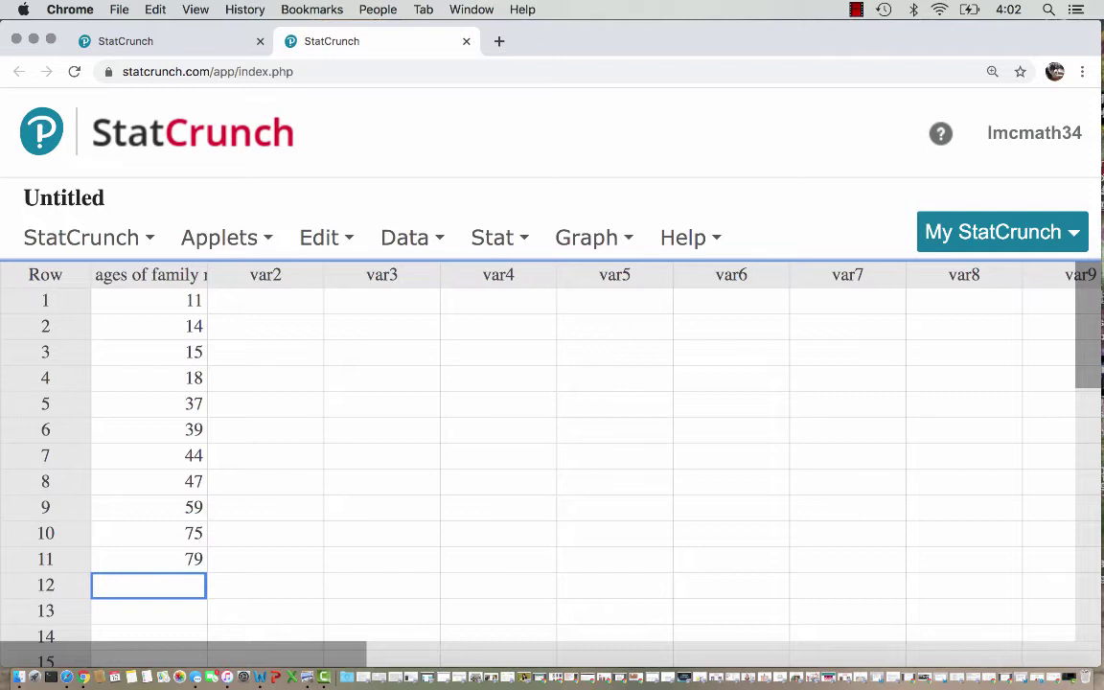
Compute a stem-and-leaf plot of the ages column with leaf unit 1 and outlier trimming None.
{"action": "left_click", "coordinate": [587, 238]}
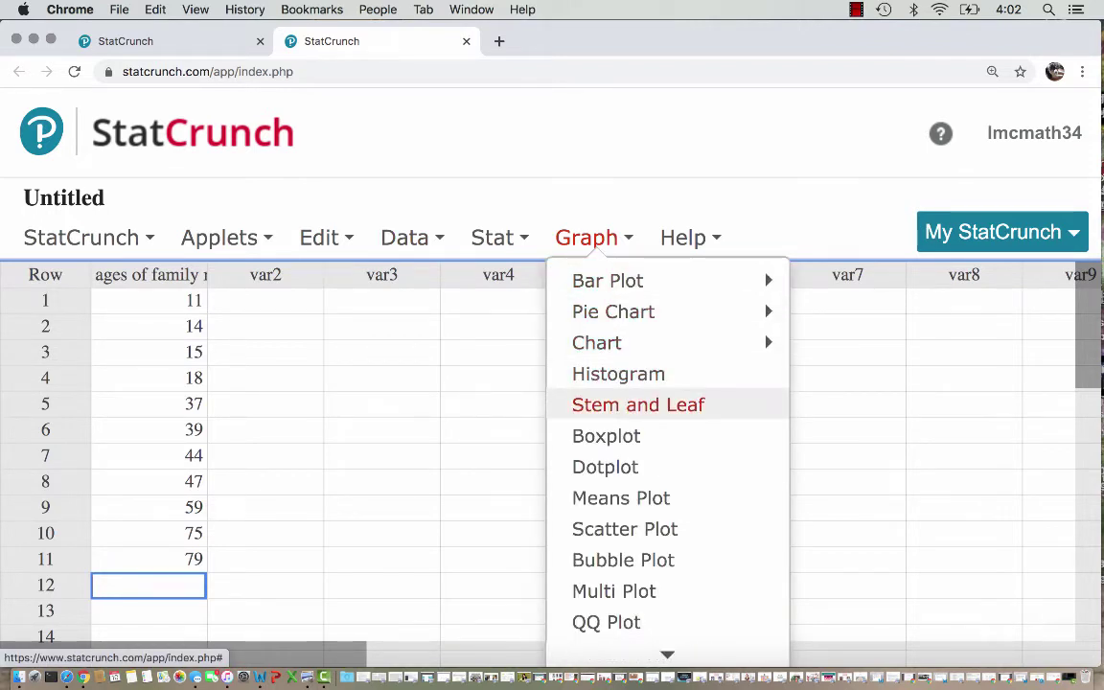
{"action": "left_click", "coordinate": [639, 405]}
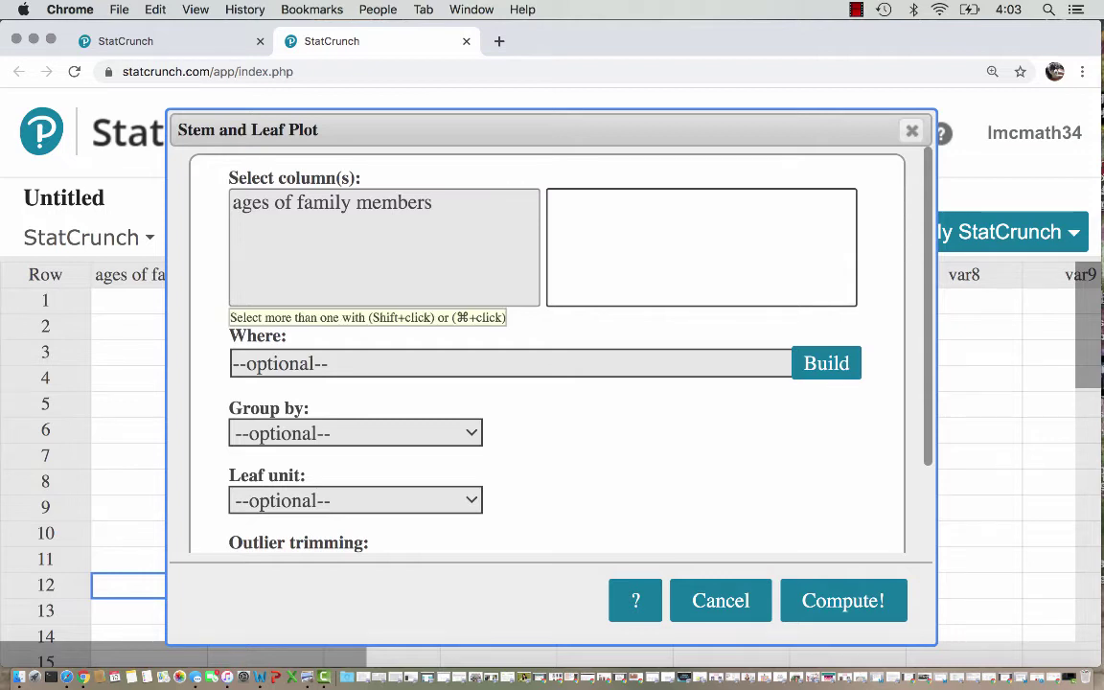
{"action": "left_click", "coordinate": [332, 202]}
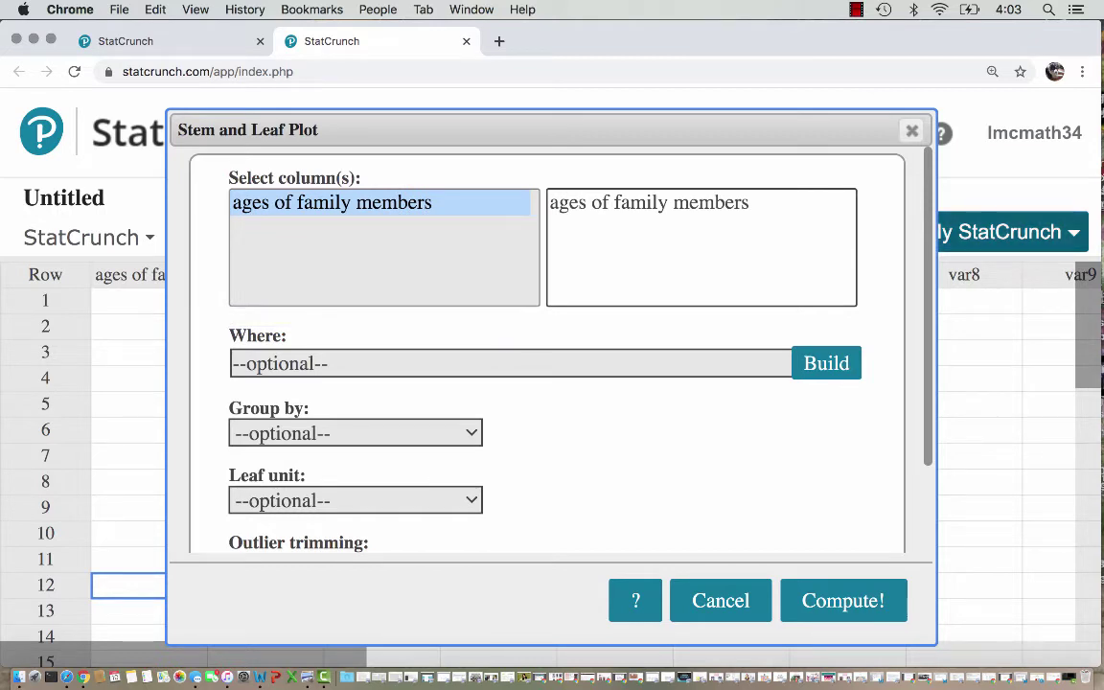
{"action": "scroll", "coordinate": [546, 364], "scroll_direction": "down", "scroll_amount": 2}
{"action": "scroll", "coordinate": [547, 364], "scroll_direction": "down", "scroll_amount": 1}
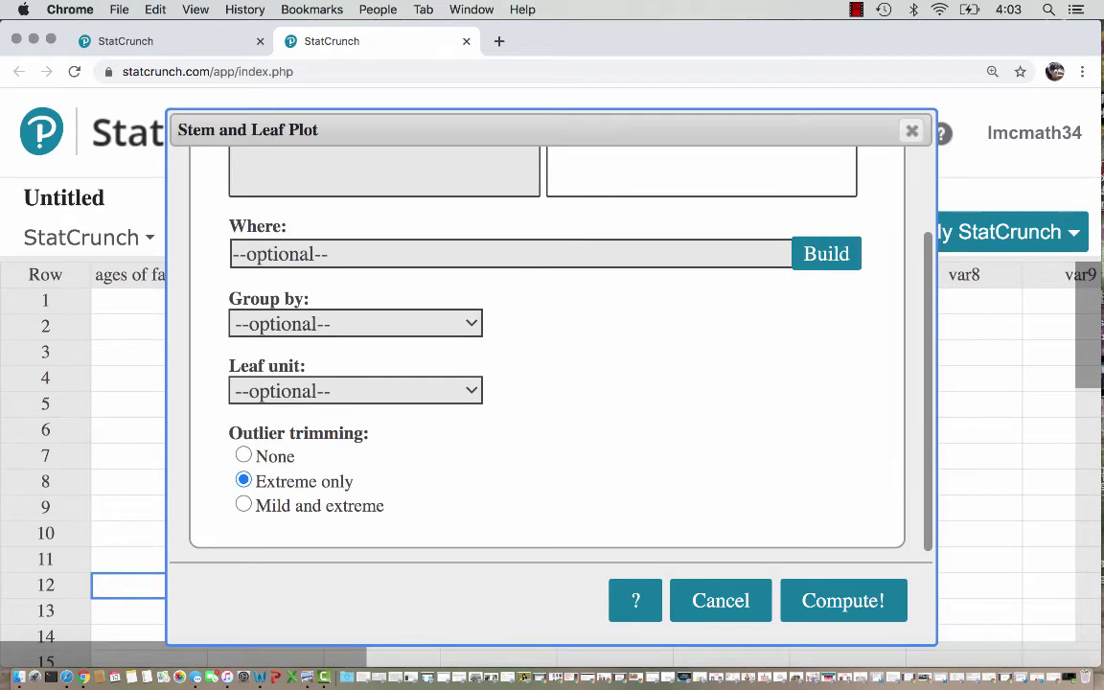
{"action": "left_click", "coordinate": [354, 391]}
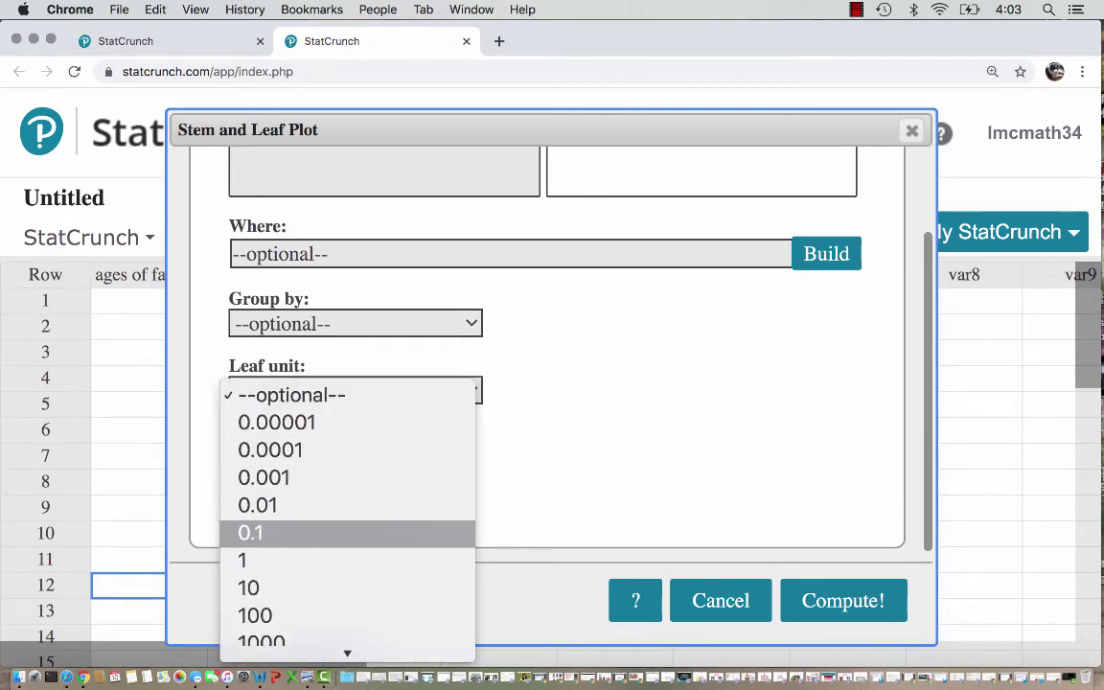
{"action": "left_click", "coordinate": [251, 560]}
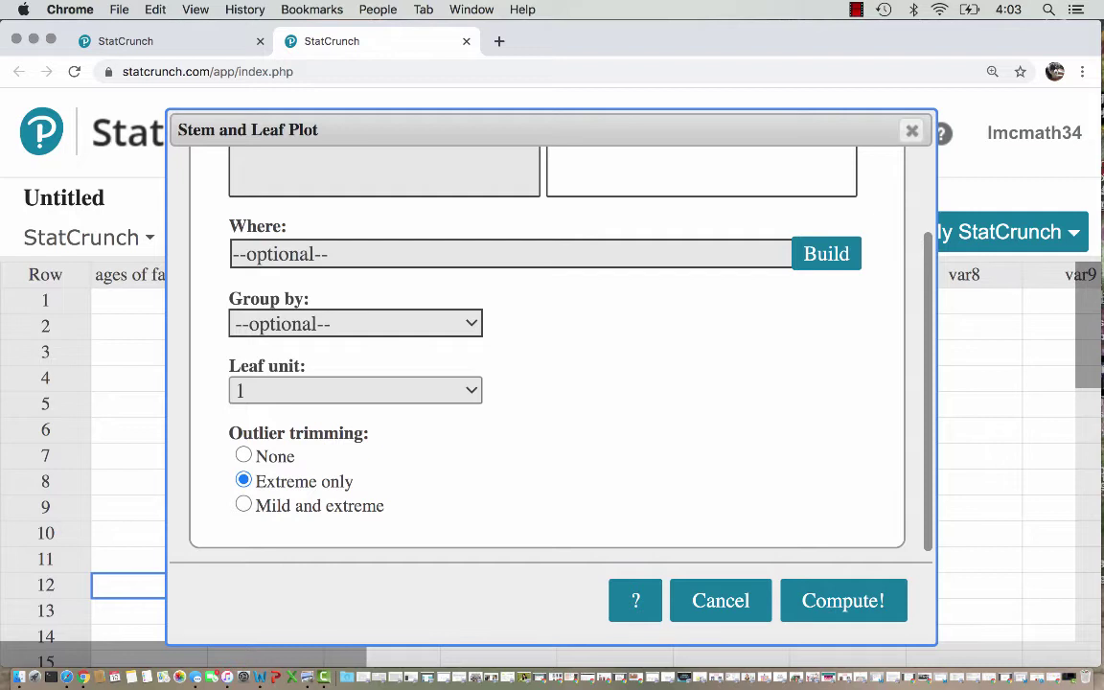
{"action": "left_click", "coordinate": [243, 456]}
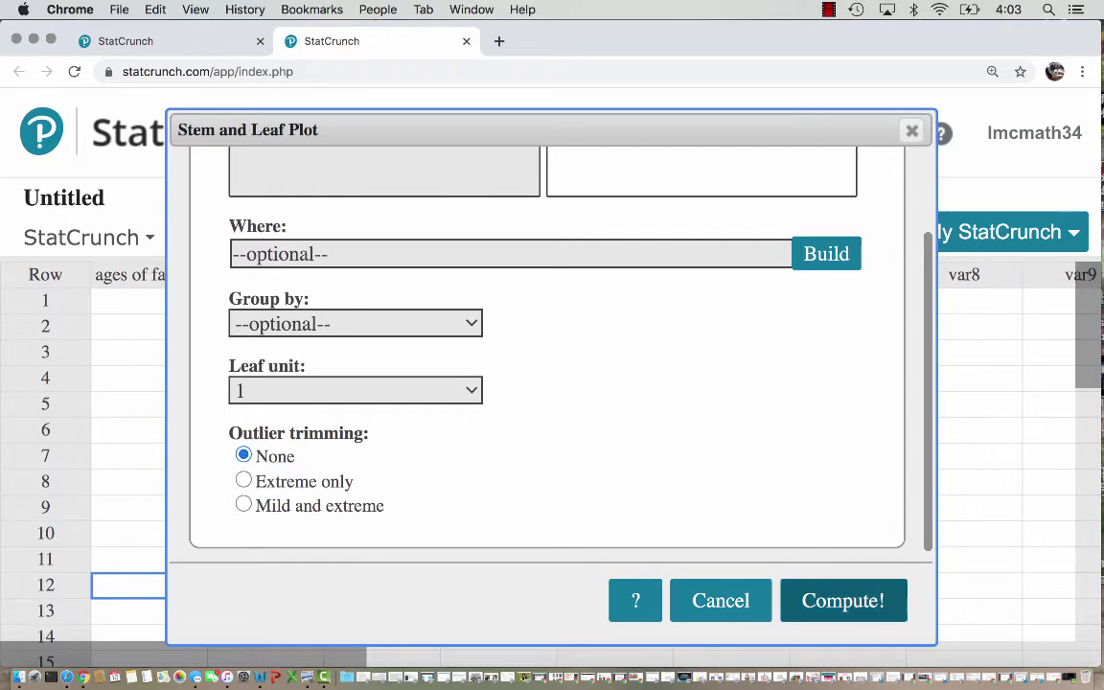
{"action": "left_click", "coordinate": [844, 601]}
Move the stem-and-leaf output window to the left side of the sheet.
{"action": "left_click_drag", "start_coordinate": [781, 279], "coordinate": [549, 198]}
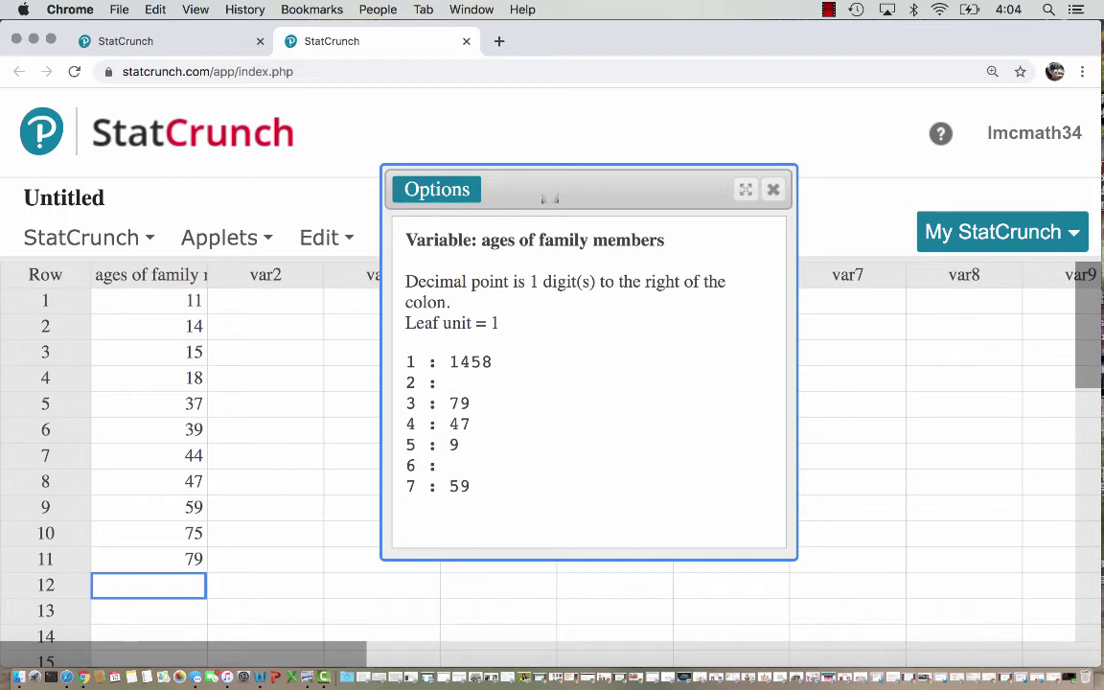
{"action": "left_click_drag", "start_coordinate": [549, 198], "coordinate": [264, 224]}
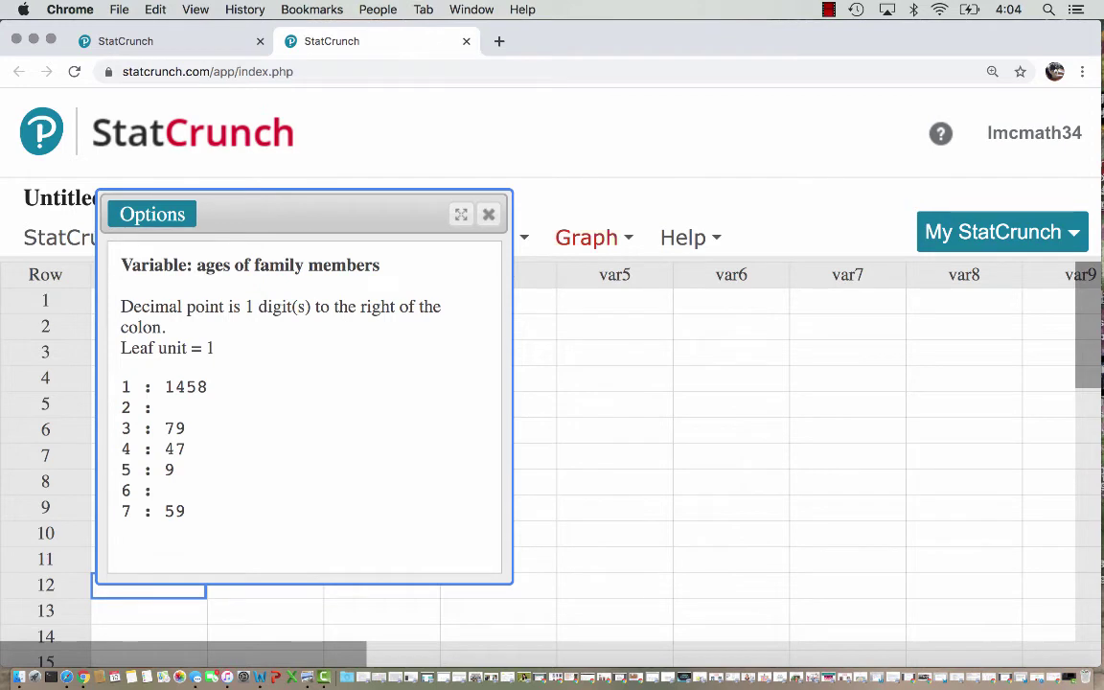
Start a histogram of the ages column with a bin width of 10.
{"action": "left_click", "coordinate": [586, 238]}
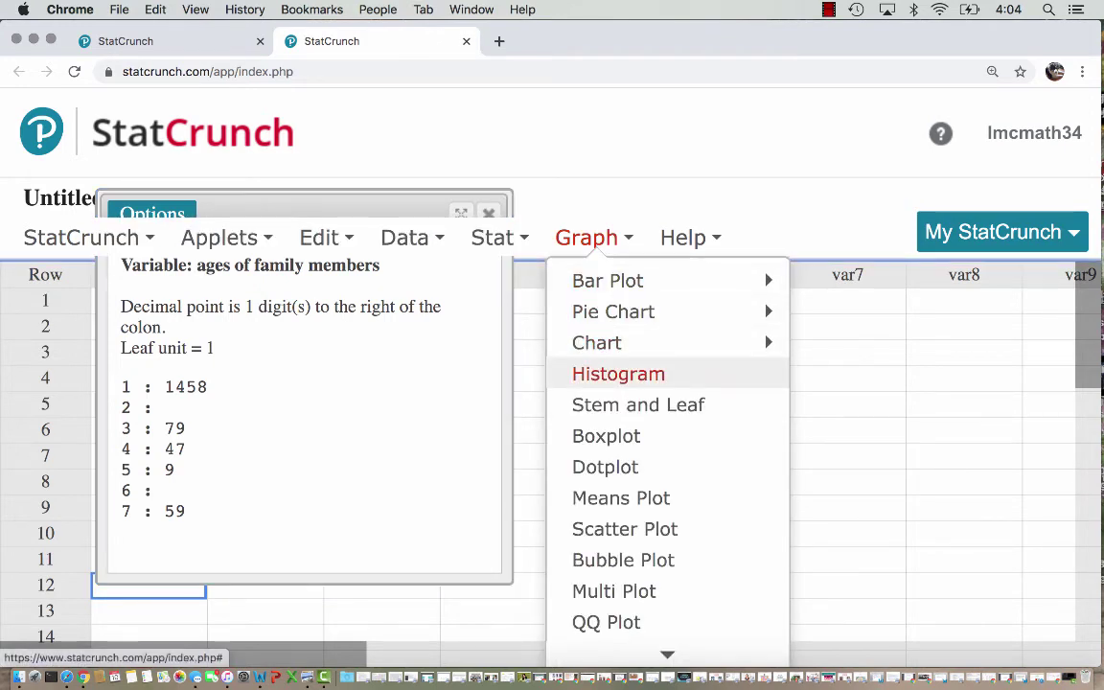
{"action": "left_click", "coordinate": [619, 374]}
{"action": "left_click", "coordinate": [330, 203]}
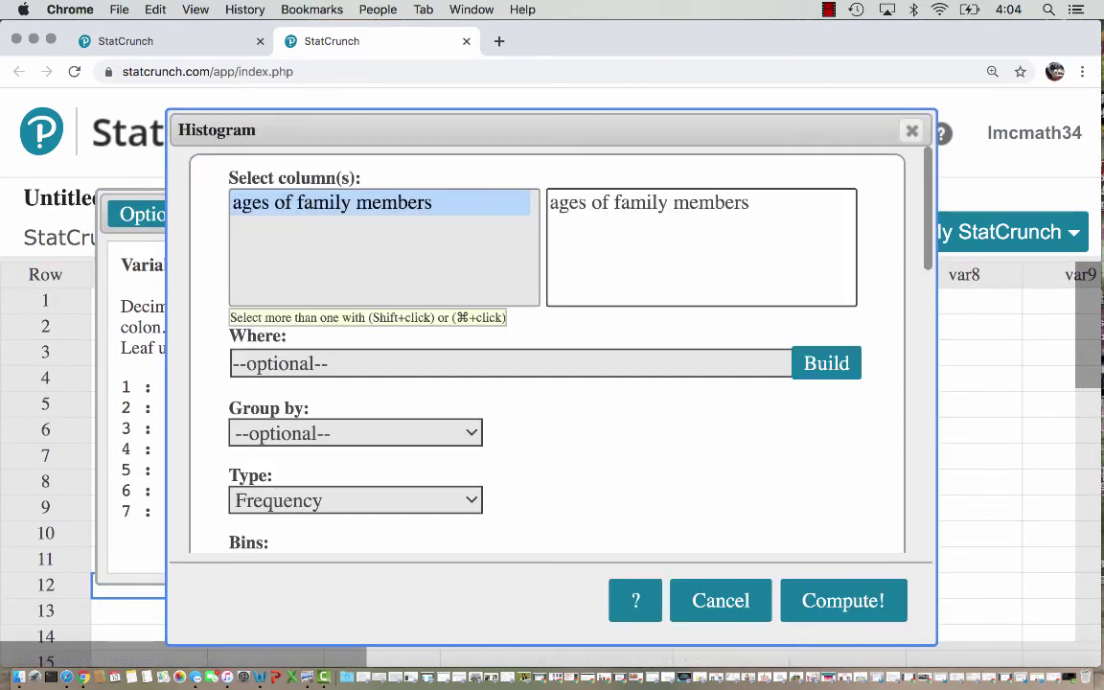
{"action": "scroll", "coordinate": [547, 345], "scroll_direction": "down", "scroll_amount": 4}
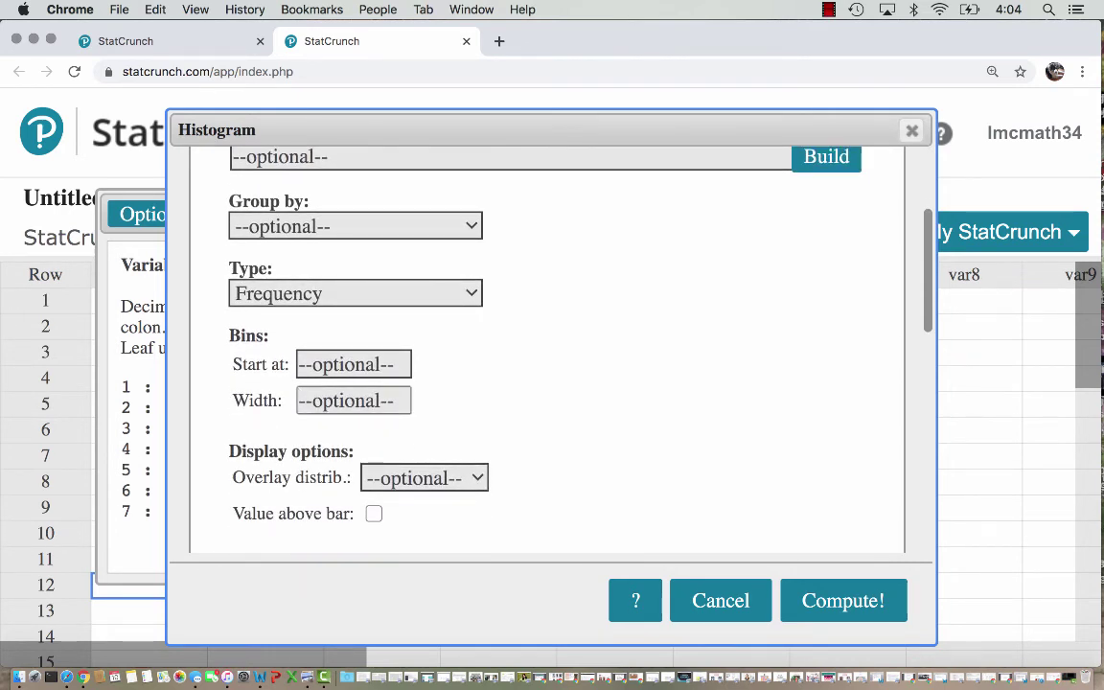
{"action": "type", "text": "10"}
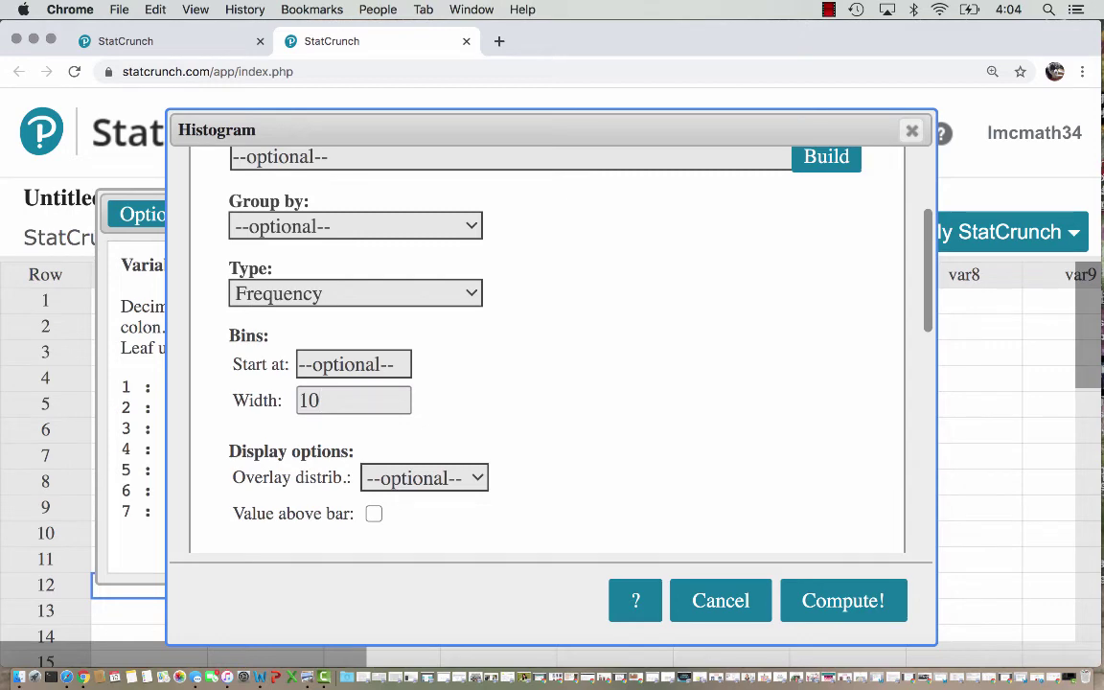
{"action": "left_click", "coordinate": [352, 399]}
{"action": "left_click", "coordinate": [353, 364]}
Start the bins at 10, compute the histogram, and place it beside the stem-and-leaf plot.
{"action": "type", "text": "10"}
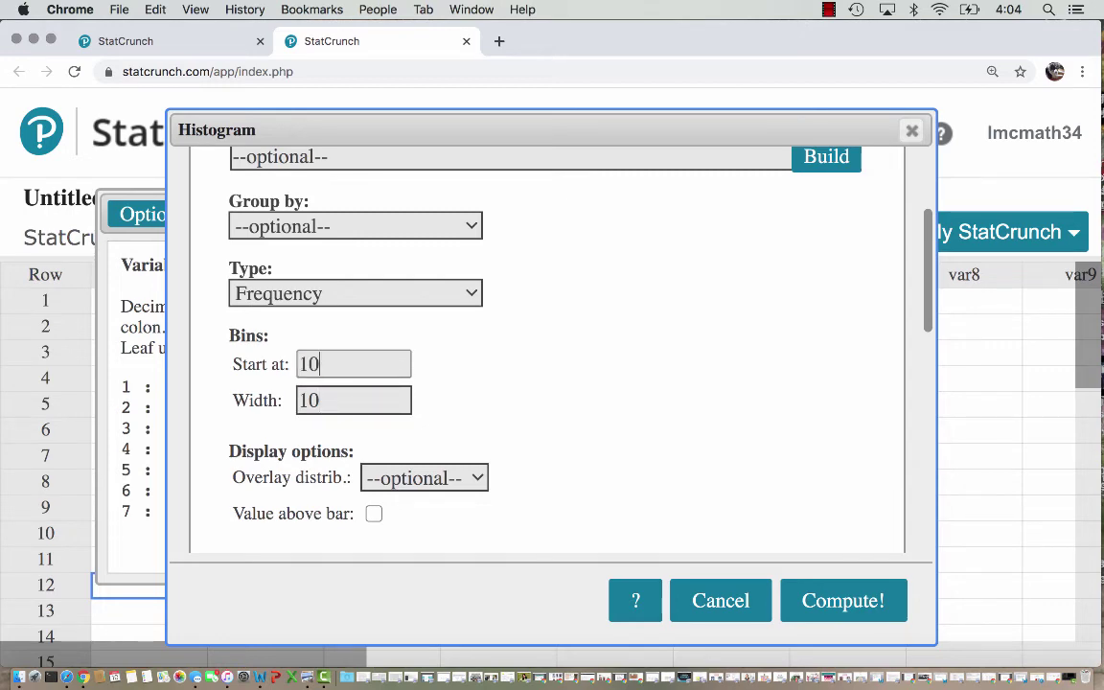
{"action": "key", "text": "Return"}
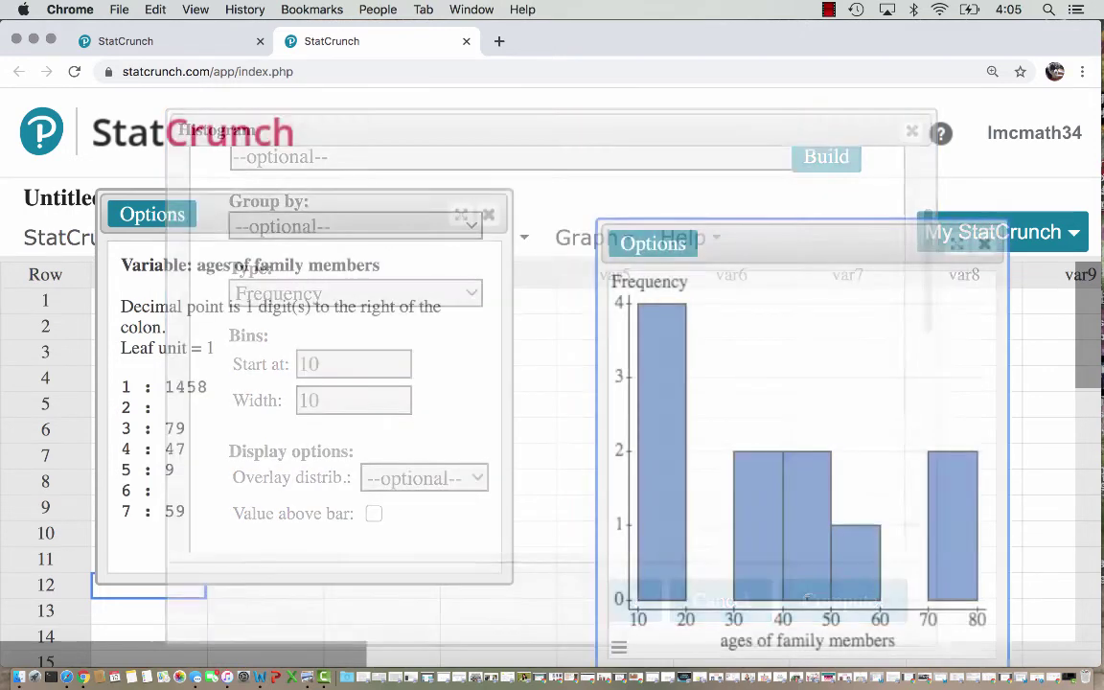
{"action": "left_click_drag", "start_coordinate": [739, 245], "coordinate": [669, 207]}
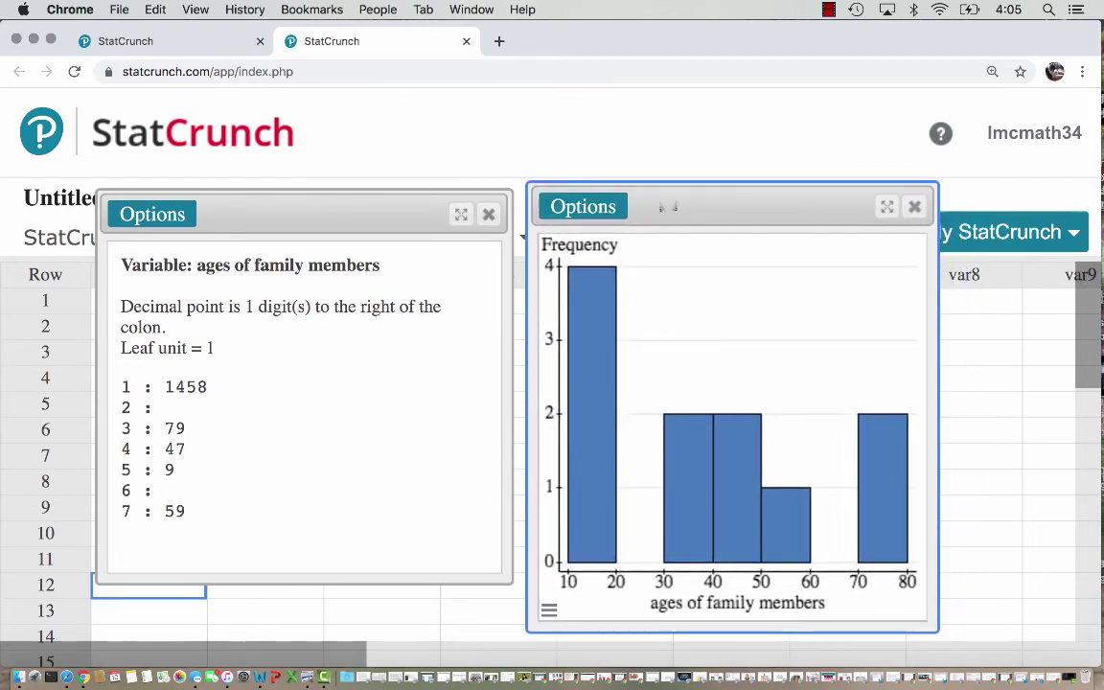